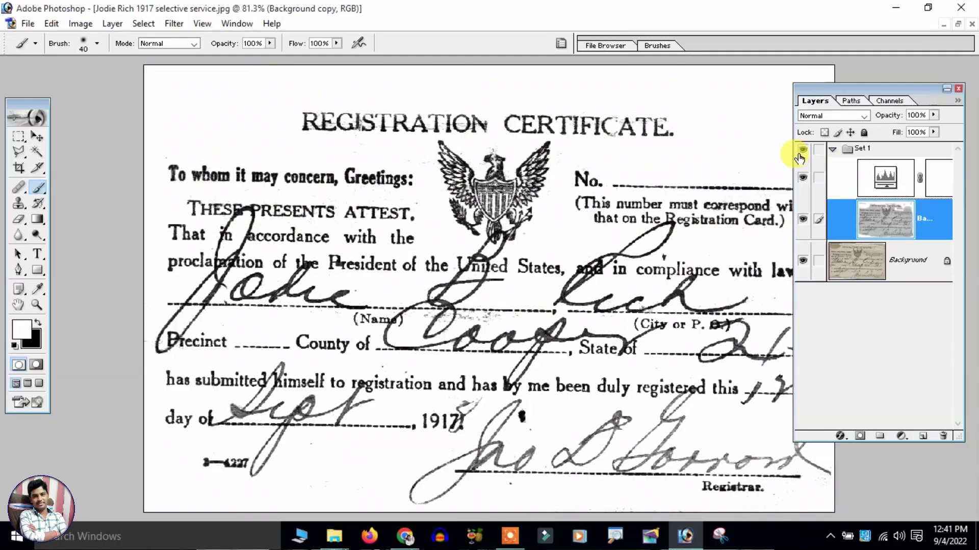
# Toggle Set 1's visibility to compare the black-and-white result with the stained colour original.
pyautogui.click(801, 150)
pyautogui.click(801, 150)
pyautogui.click(801, 150)
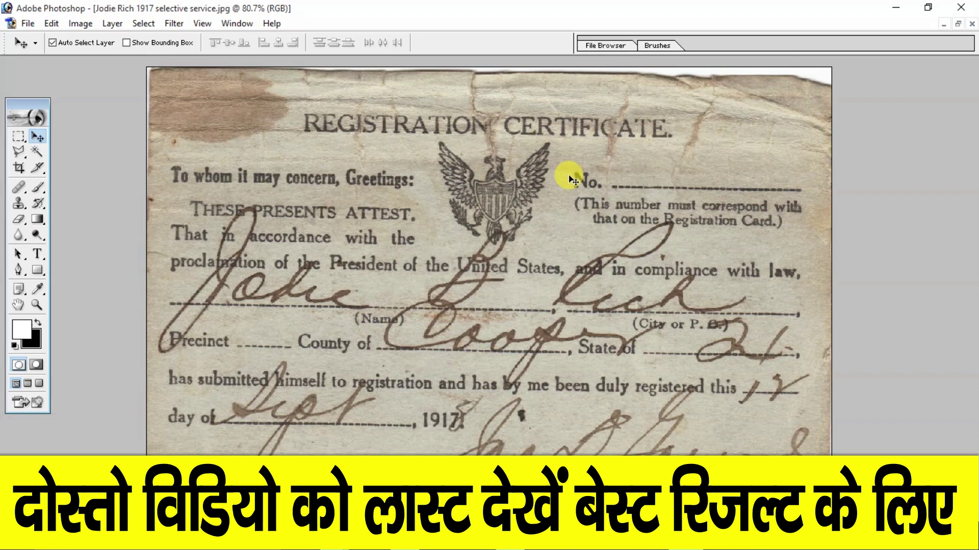
# Show the Layers panel and duplicate the Background layer.
pyautogui.click(250, 28)
pyautogui.click(270, 275)
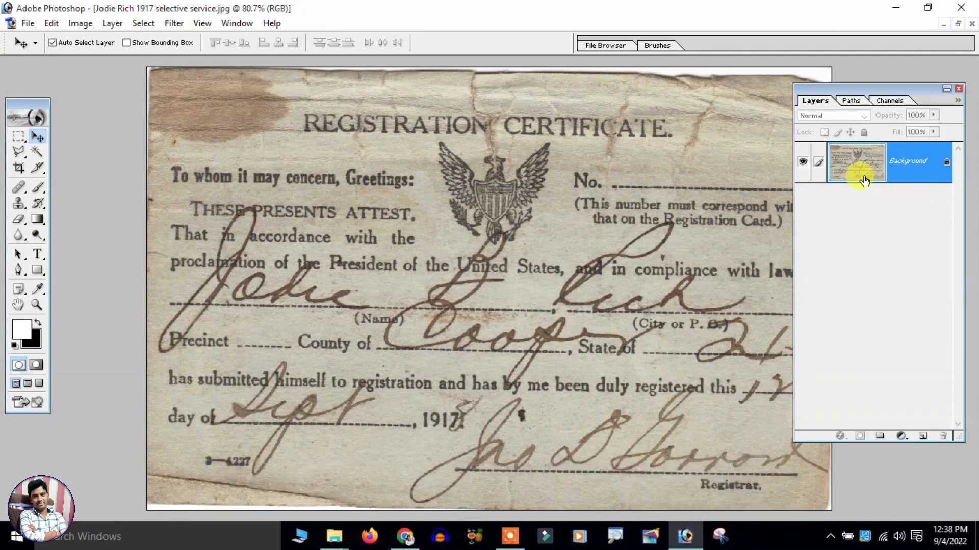
pyautogui.moveTo(864, 179); pyautogui.dragTo(923, 439)
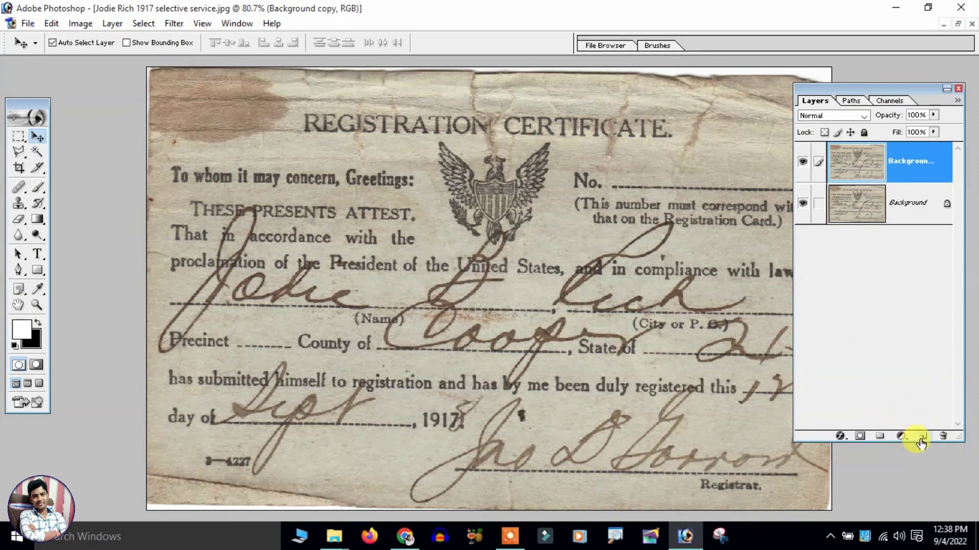
# Create layer group Set 1, move Background copy into it, and select that copy.
pyautogui.click(881, 437)
pyautogui.moveTo(861, 175); pyautogui.dragTo(832, 153)
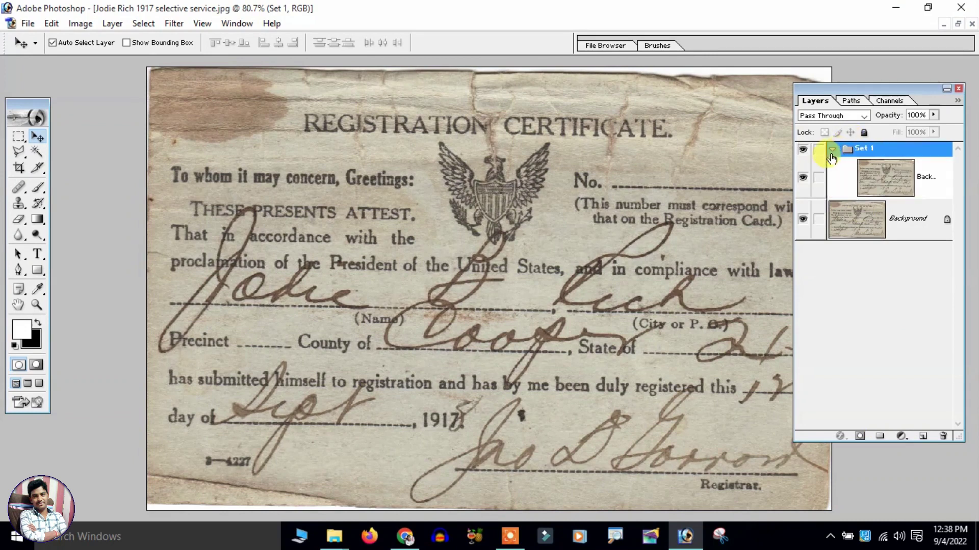
pyautogui.click(833, 150)
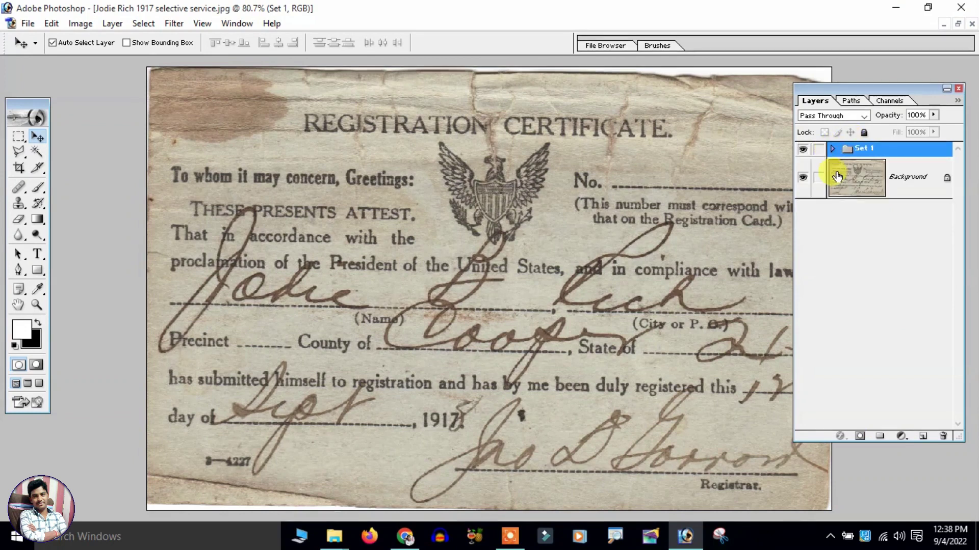
pyautogui.click(832, 150)
pyautogui.click(884, 188)
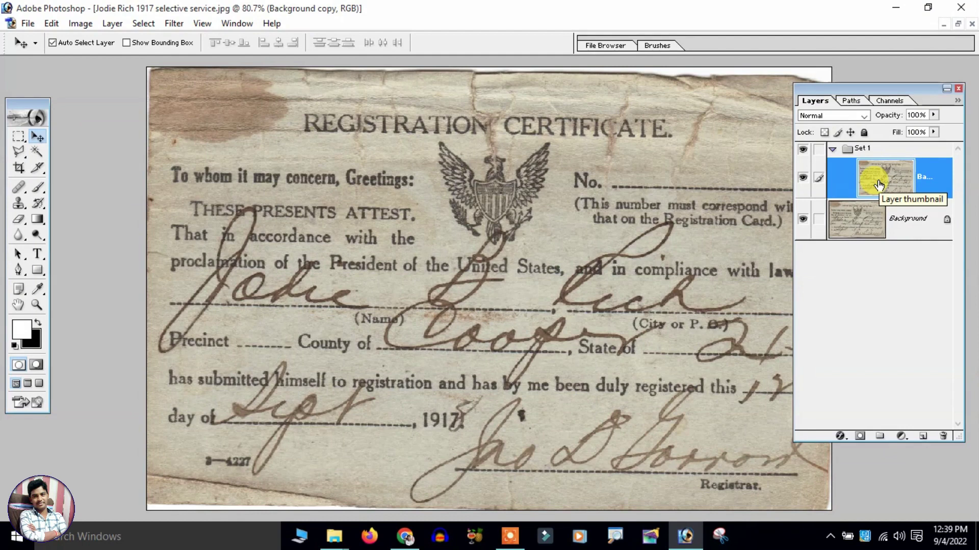
# Discard a stray Levels adjustment and desaturate the Background copy to grayscale.
pyautogui.click(904, 439)
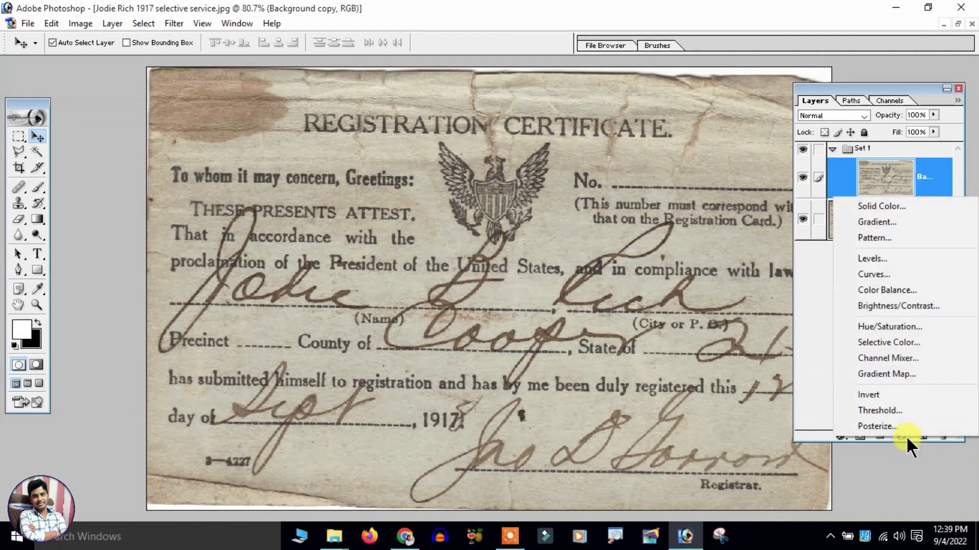
pyautogui.click(898, 264)
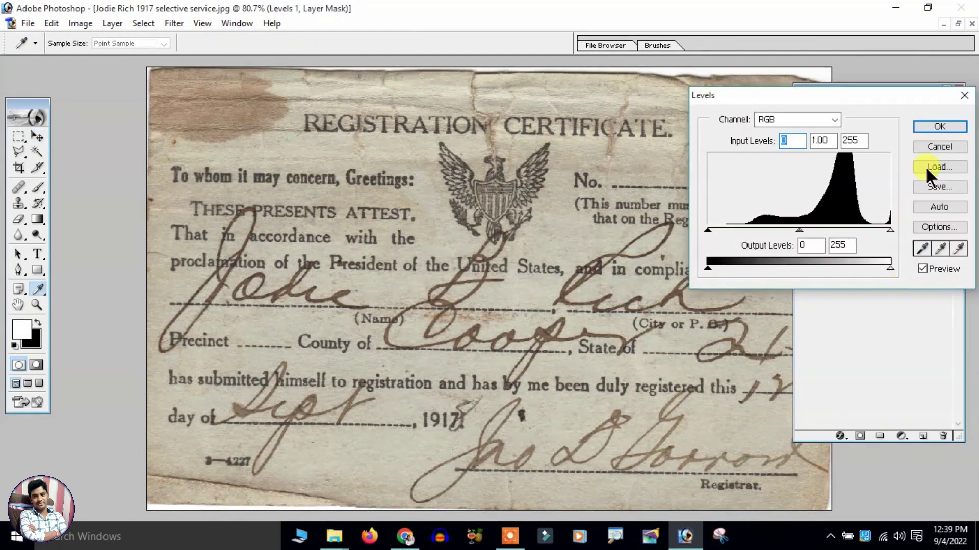
pyautogui.click(938, 147)
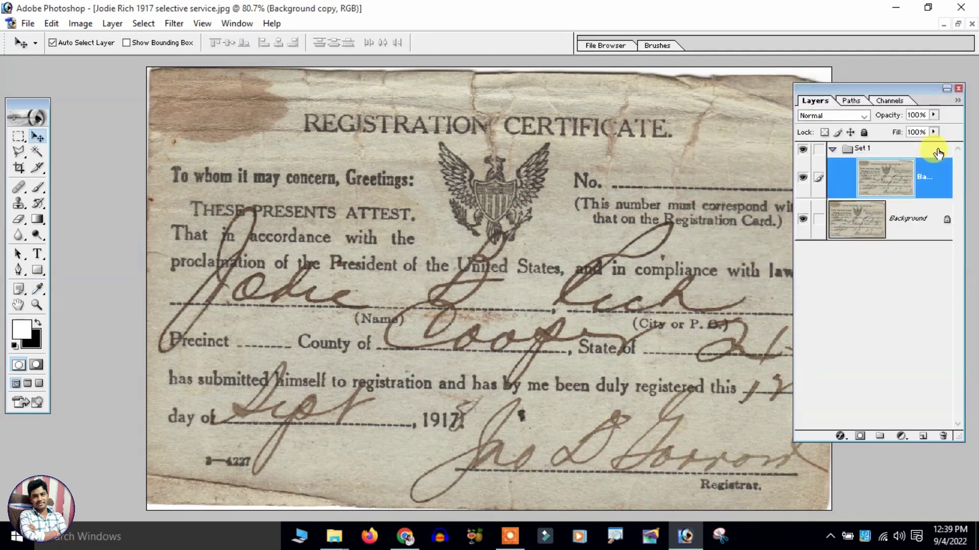
pyautogui.click(80, 20)
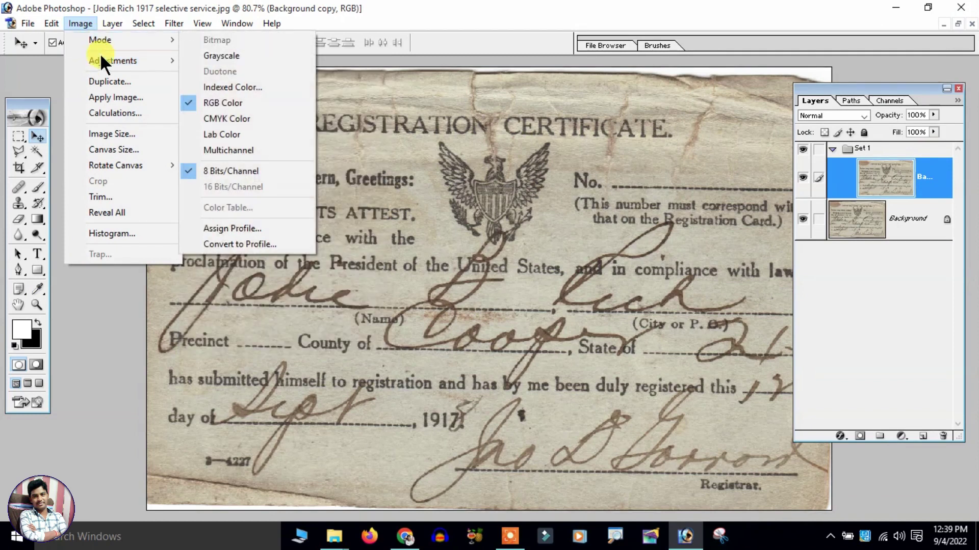
pyautogui.moveTo(112, 60)
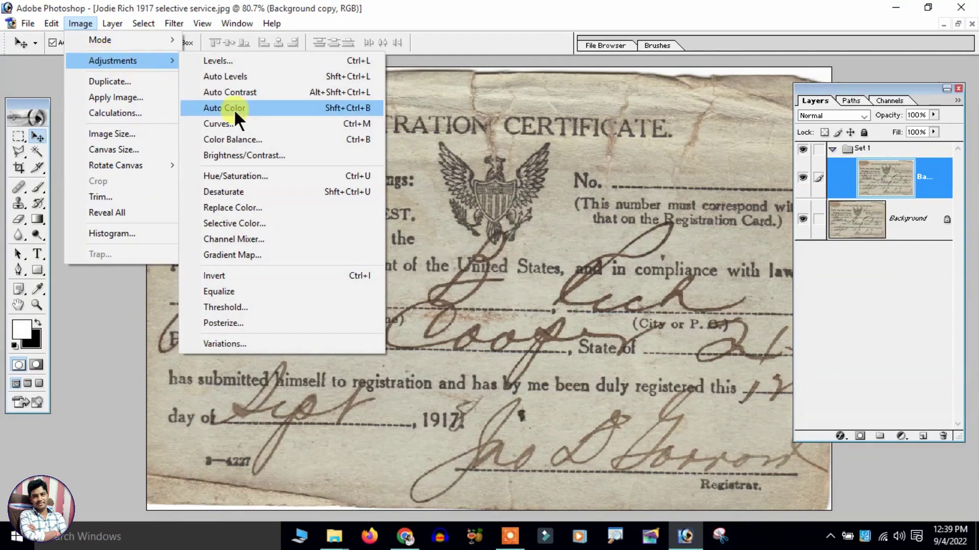
pyautogui.click(239, 191)
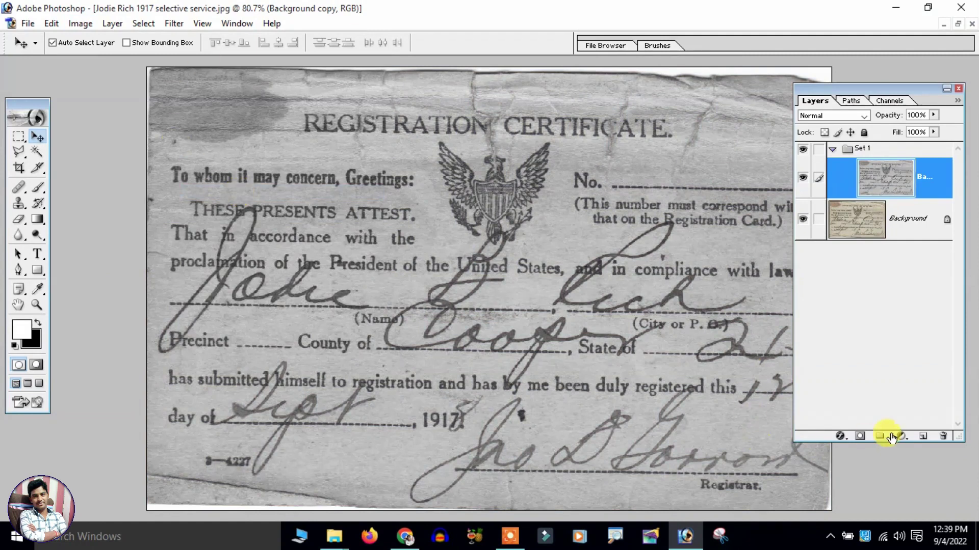
# Add a Levels adjustment layer with input levels 50, 0.62 and 161.
pyautogui.click(907, 437)
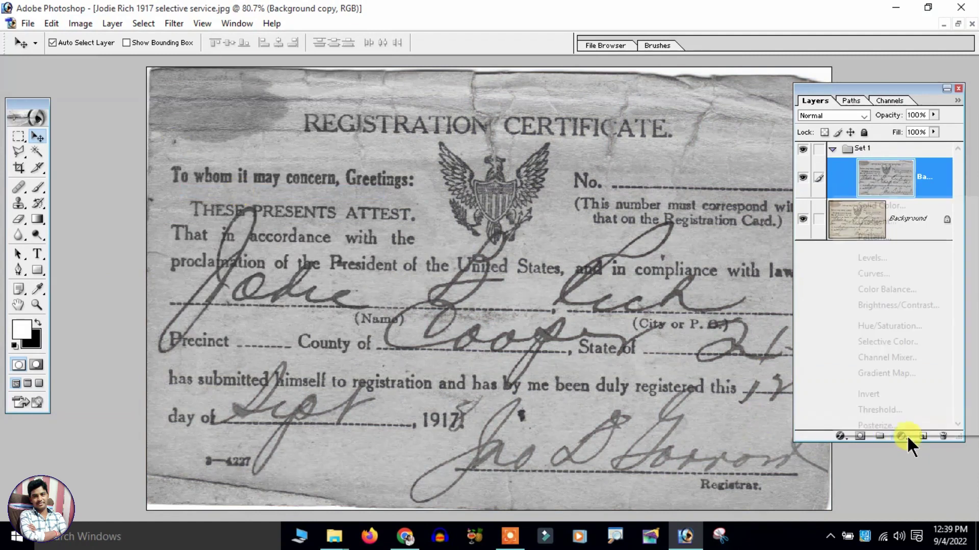
pyautogui.click(911, 260)
pyautogui.moveTo(840, 90)
pyautogui.mouseDown()
pyautogui.moveTo(728, 161)
pyautogui.moveTo(646, 72)
pyautogui.moveTo(704, 102)
pyautogui.mouseUp()
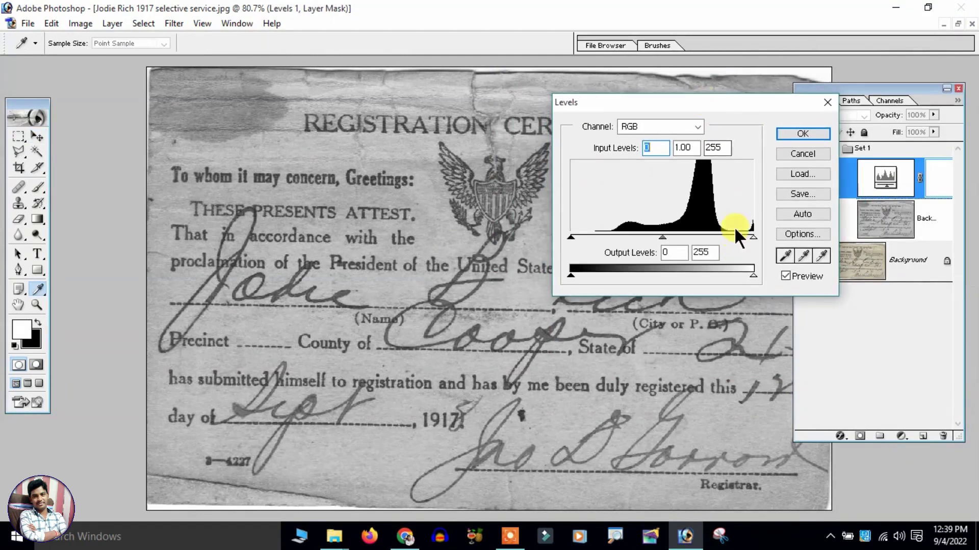
pyautogui.moveTo(750, 236); pyautogui.dragTo(685, 237)
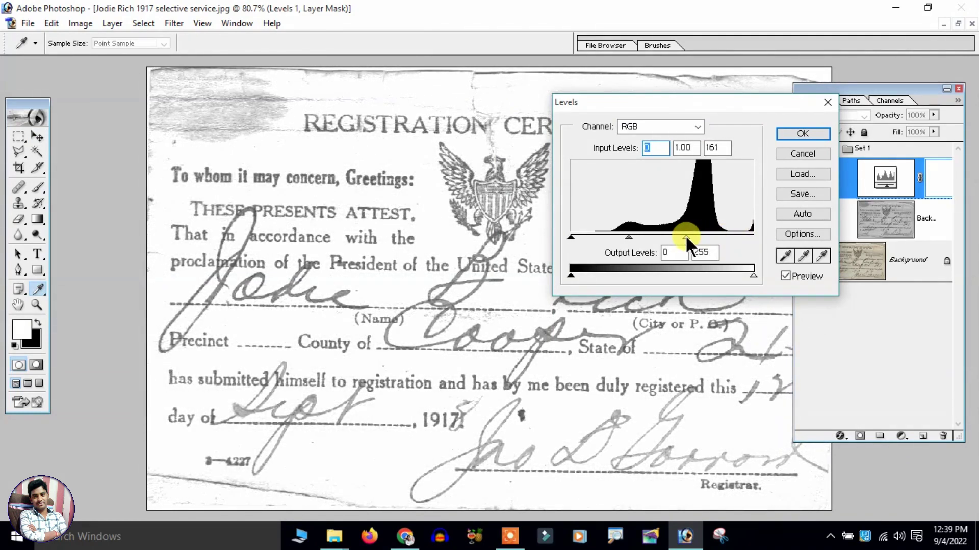
pyautogui.moveTo(571, 235); pyautogui.dragTo(658, 238)
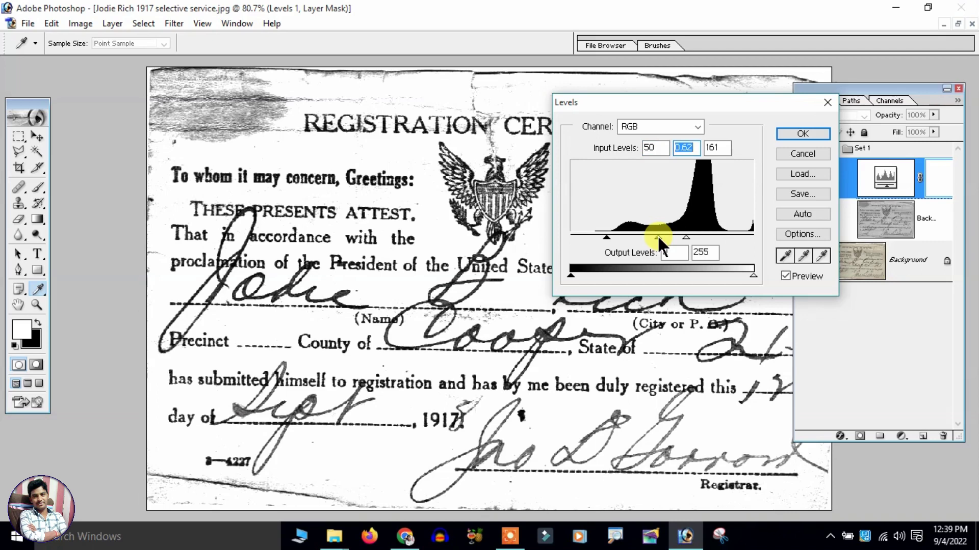
pyautogui.click(781, 135)
# Toggle Set 1's visibility to compare the original with the high-contrast result.
pyautogui.click(804, 150)
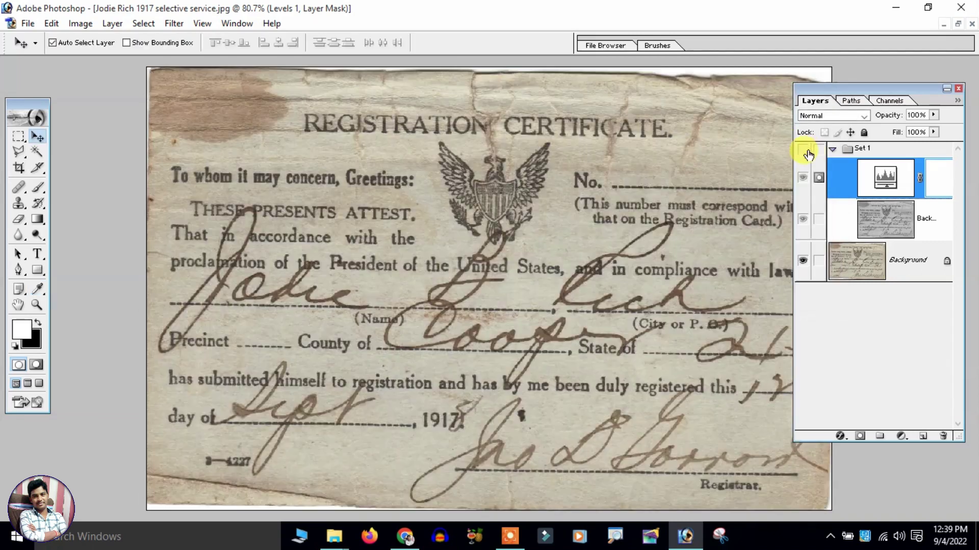
pyautogui.click(808, 153)
pyautogui.click(808, 154)
pyautogui.click(808, 154)
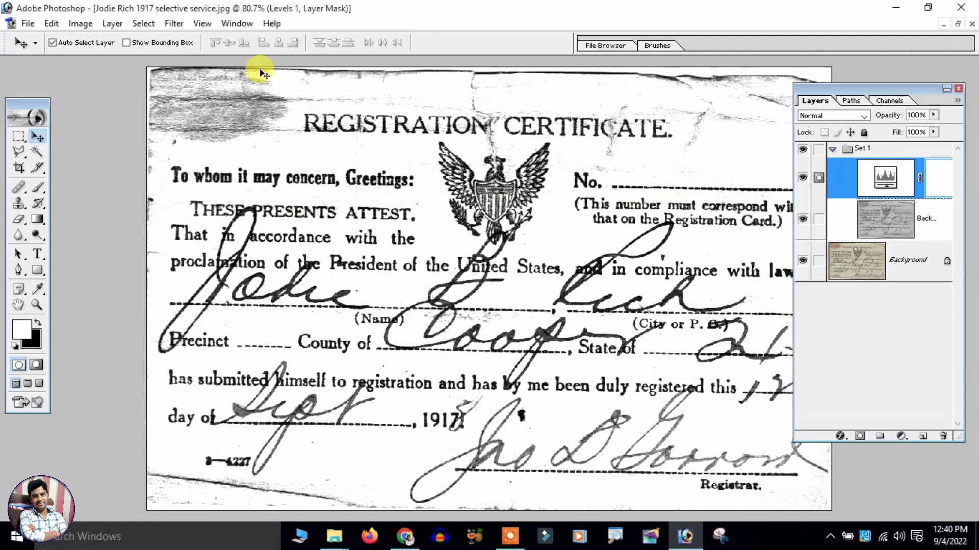
# Select the Brush tool at 300 px and confirm white as the foreground colour.
pyautogui.click(38, 188)
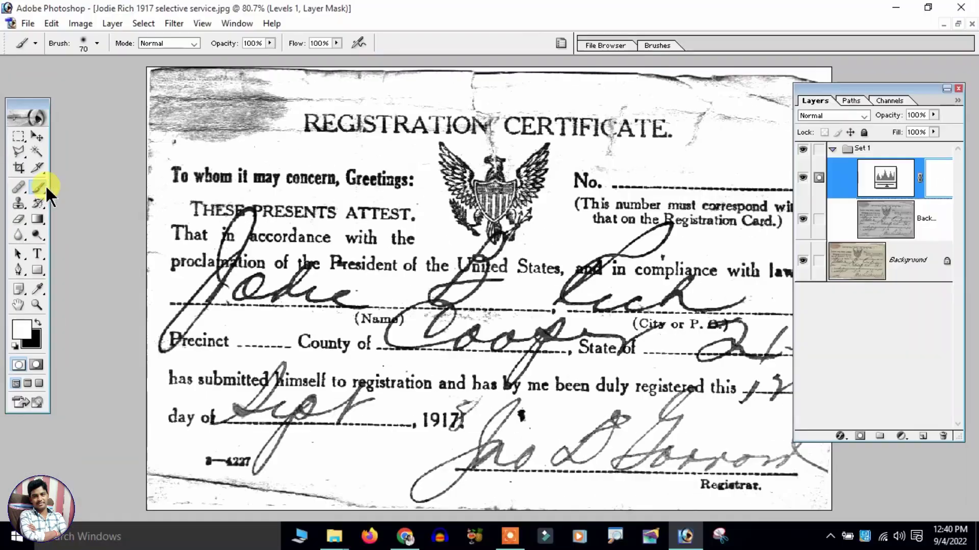
pyautogui.click(97, 44)
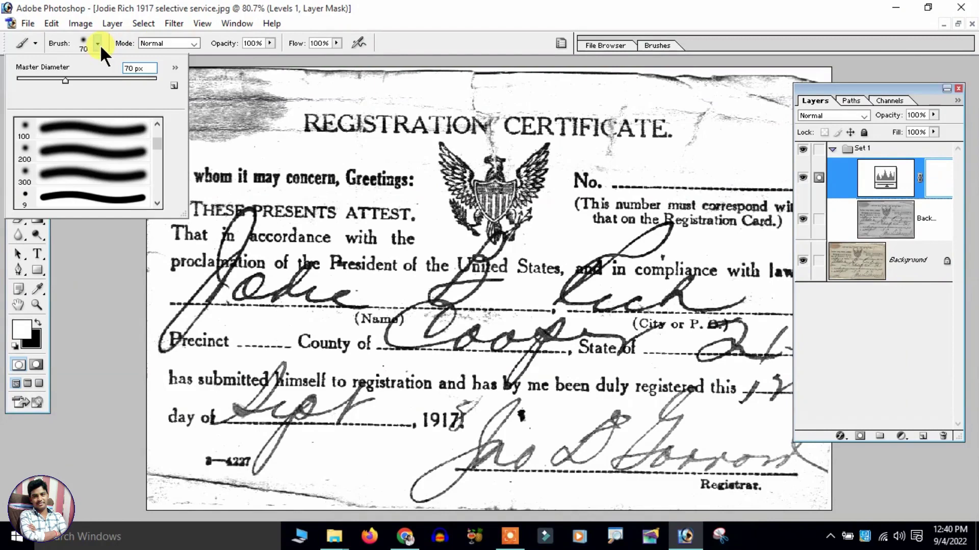
pyautogui.click(61, 175)
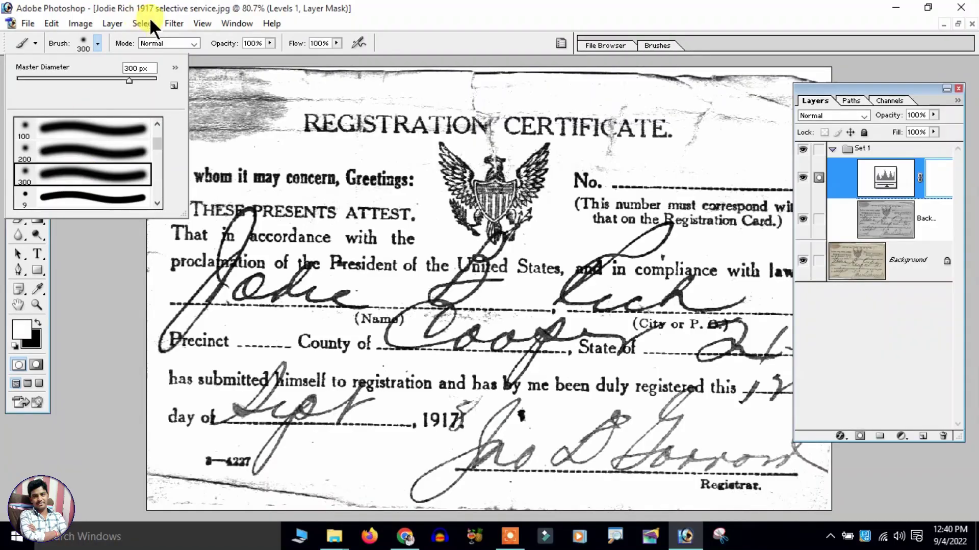
pyautogui.click(270, 43)
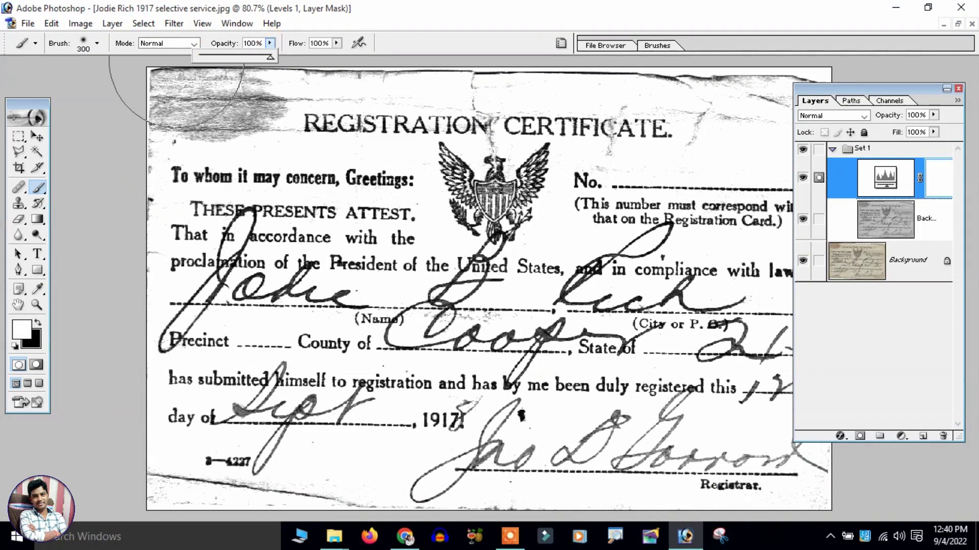
pyautogui.click(21, 329)
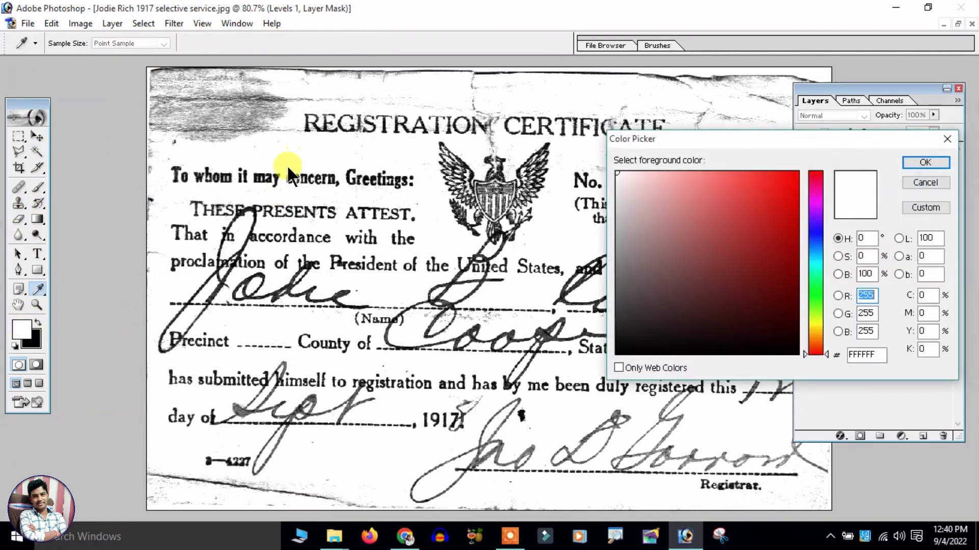
pyautogui.click(925, 162)
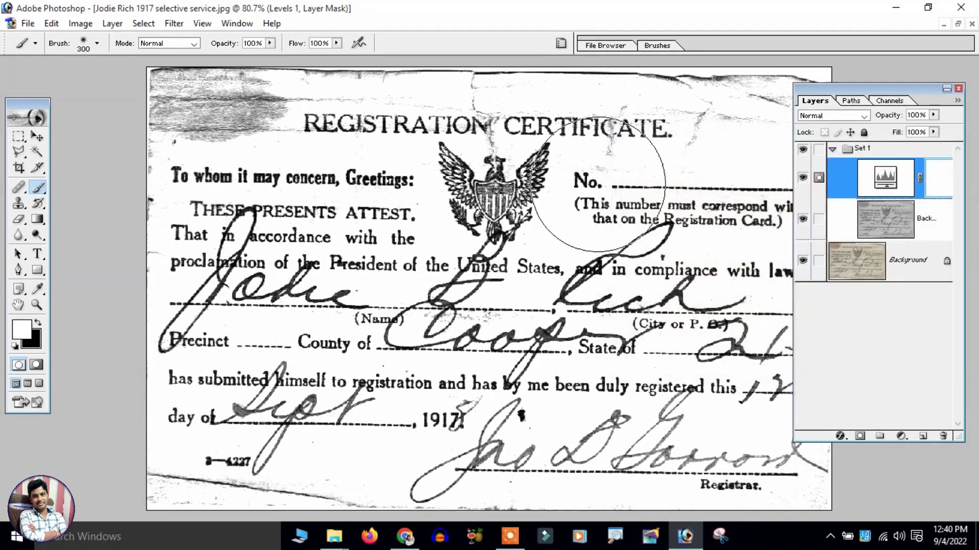
# Shrink the brush to about 59 px and make Background copy the active layer.
pyautogui.press('[')
pyautogui.press('[')
pyautogui.press('[')
pyautogui.press('[')
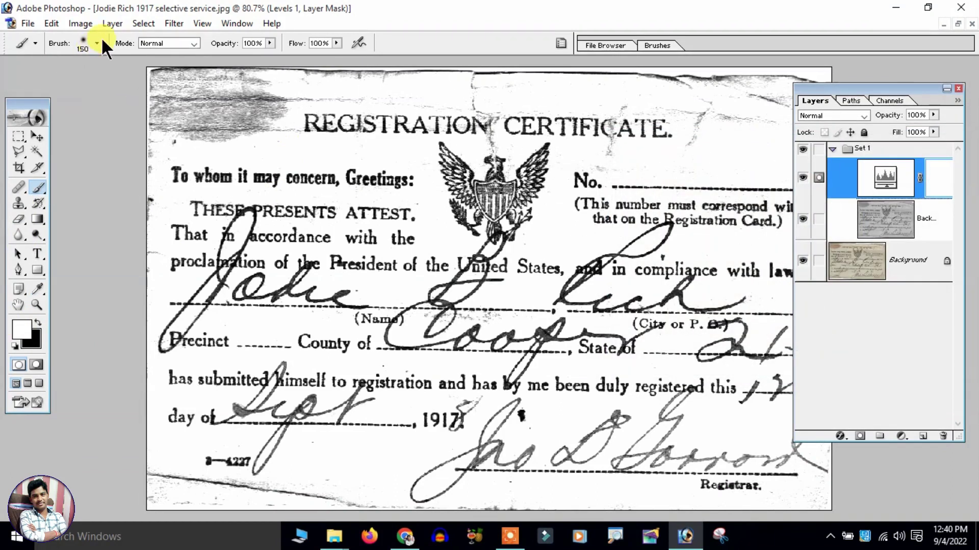
pyautogui.click(97, 43)
pyautogui.moveTo(63, 79); pyautogui.dragTo(56, 79)
pyautogui.click(274, 115)
pyautogui.click(897, 221)
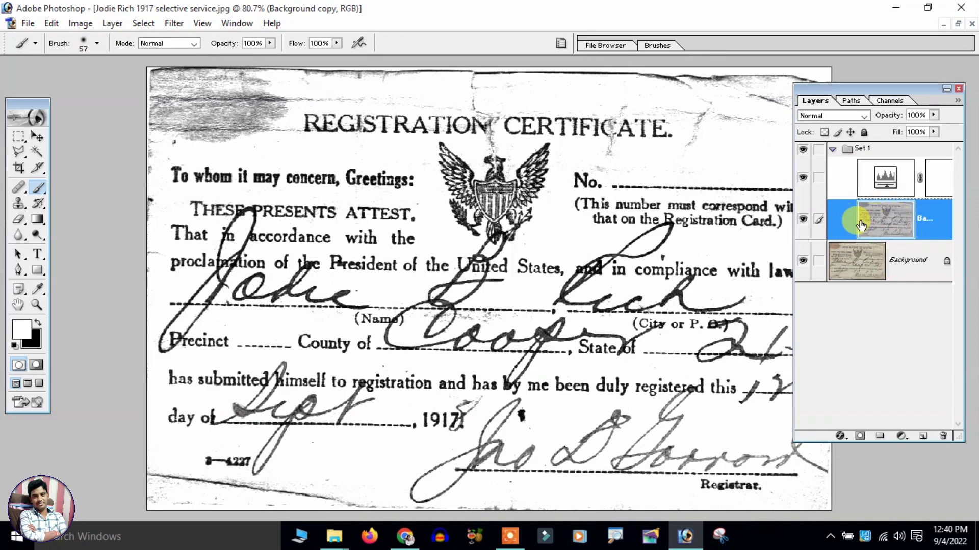
# Paint white over the smudges along the top edge, from top-left to top-right, repainting one undone stroke.
pyautogui.moveTo(276, 103)
pyautogui.mouseDown()
pyautogui.moveTo(166, 73)
pyautogui.moveTo(139, 116)
pyautogui.moveTo(141, 238)
pyautogui.mouseUp()
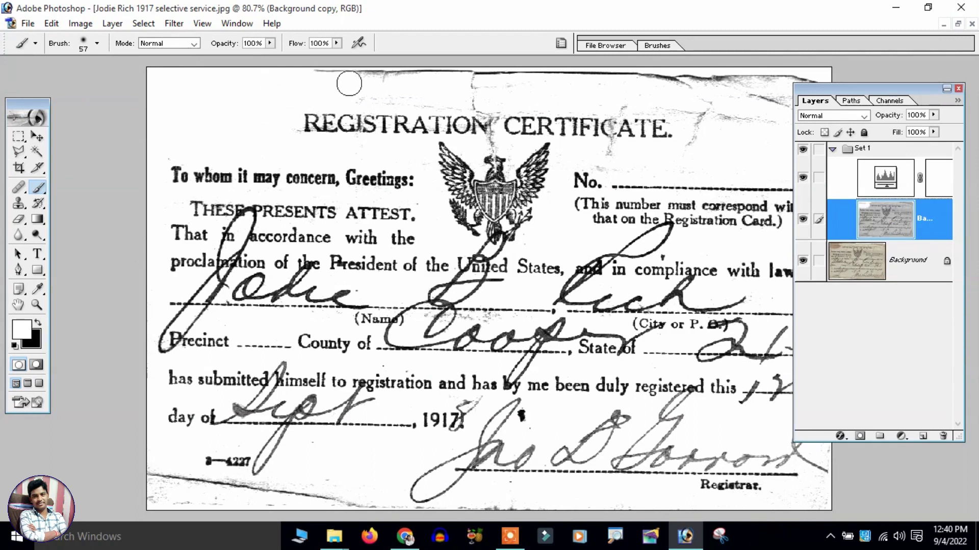
pyautogui.moveTo(348, 84); pyautogui.dragTo(486, 82)
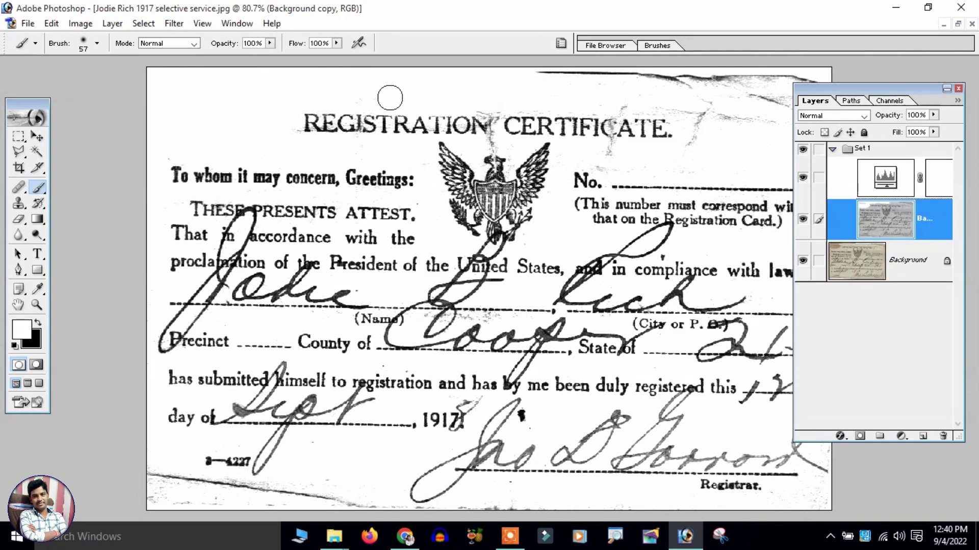
pyautogui.moveTo(576, 80)
pyautogui.mouseDown()
pyautogui.moveTo(778, 84)
pyautogui.moveTo(639, 130)
pyautogui.mouseUp()
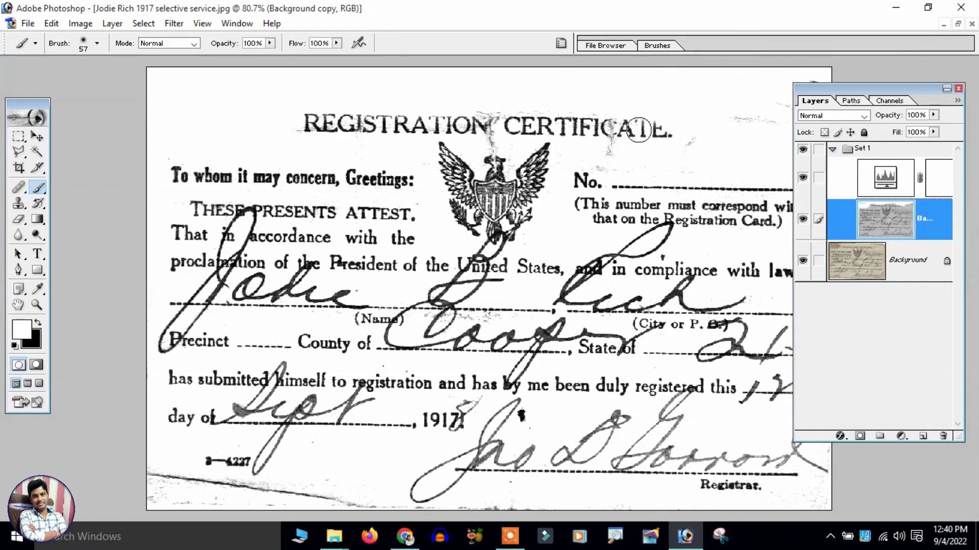
pyautogui.hotkey('ctrl', 'alt', 'z')
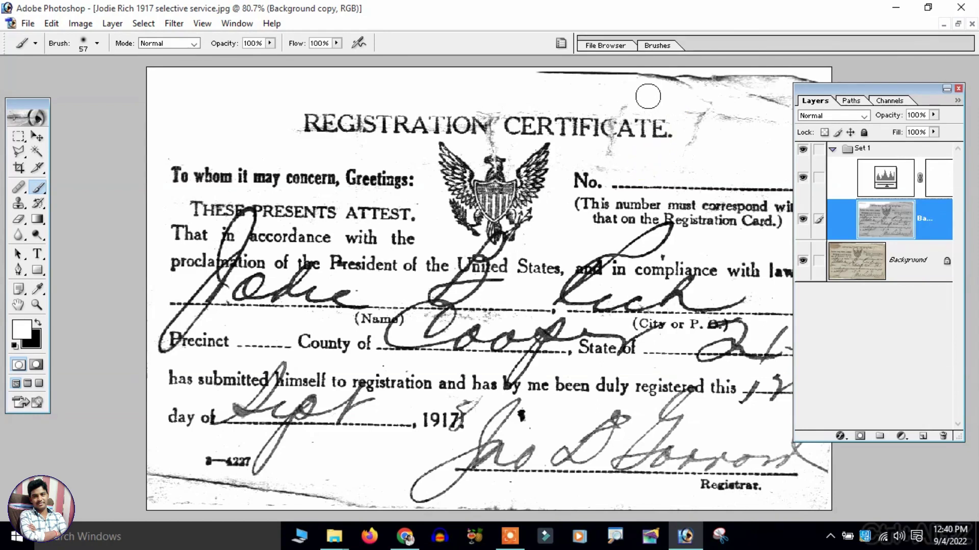
pyautogui.moveTo(626, 99); pyautogui.dragTo(693, 113)
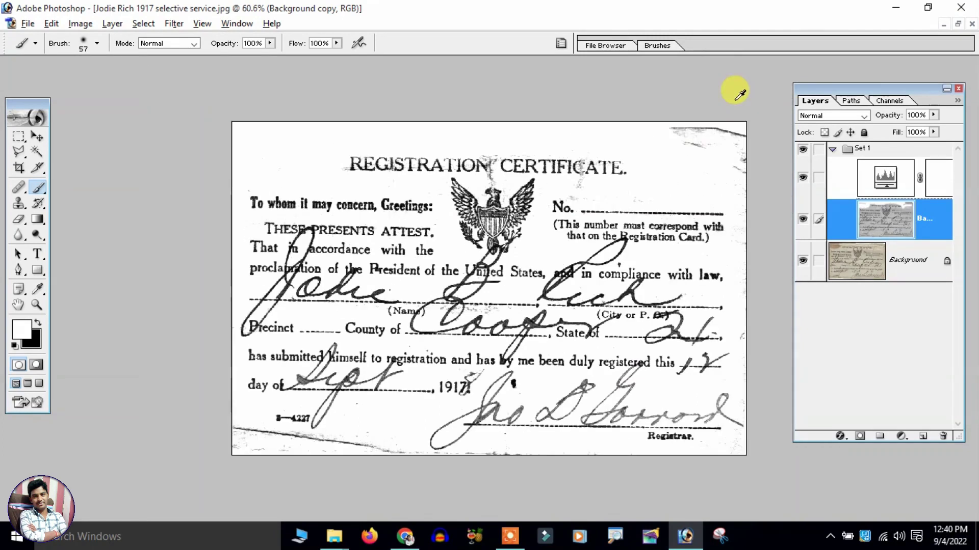
pyautogui.hotkey('ctrl', '-')
pyautogui.moveTo(716, 133); pyautogui.dragTo(685, 143)
pyautogui.moveTo(726, 173); pyautogui.dragTo(737, 142)
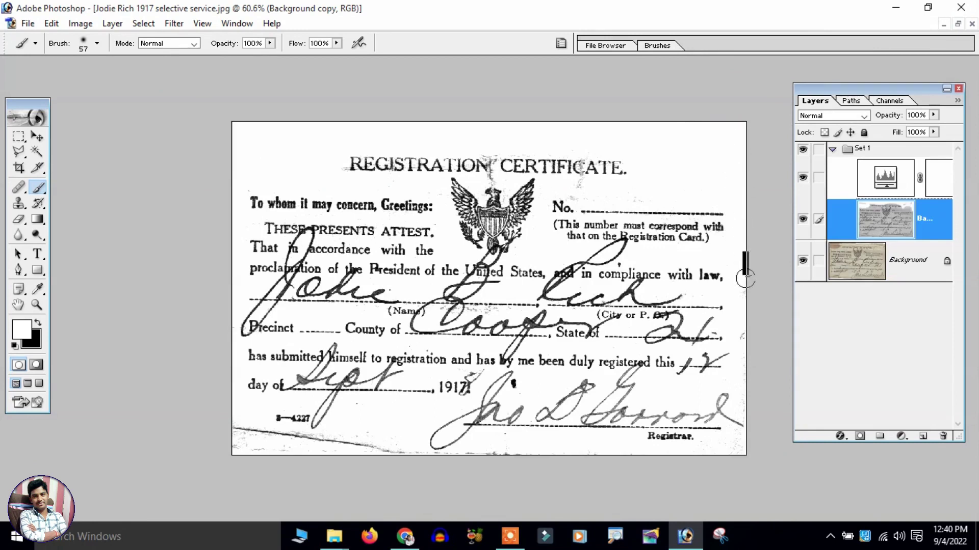
# Paint out the dark diagonal line along the bottom edge in white.
pyautogui.keyDown('alt'); pyautogui.click(397, 342); pyautogui.keyUp('alt')
pyautogui.hotkey('ctrl', '+')
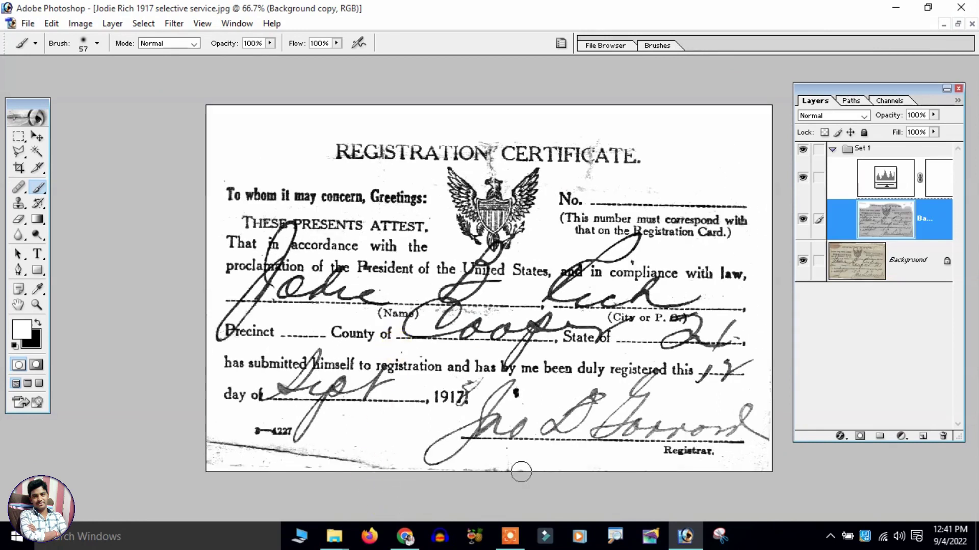
pyautogui.moveTo(446, 477); pyautogui.dragTo(215, 444)
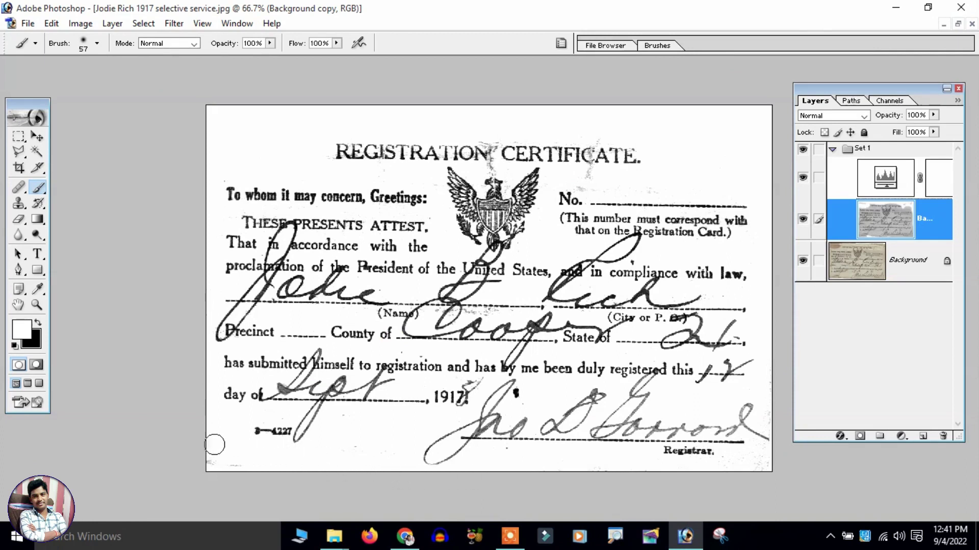
# Clean leftover specks around the title with a smaller brush while zoomed in, then zoom back out.
pyautogui.hotkey('ctrl', '+')
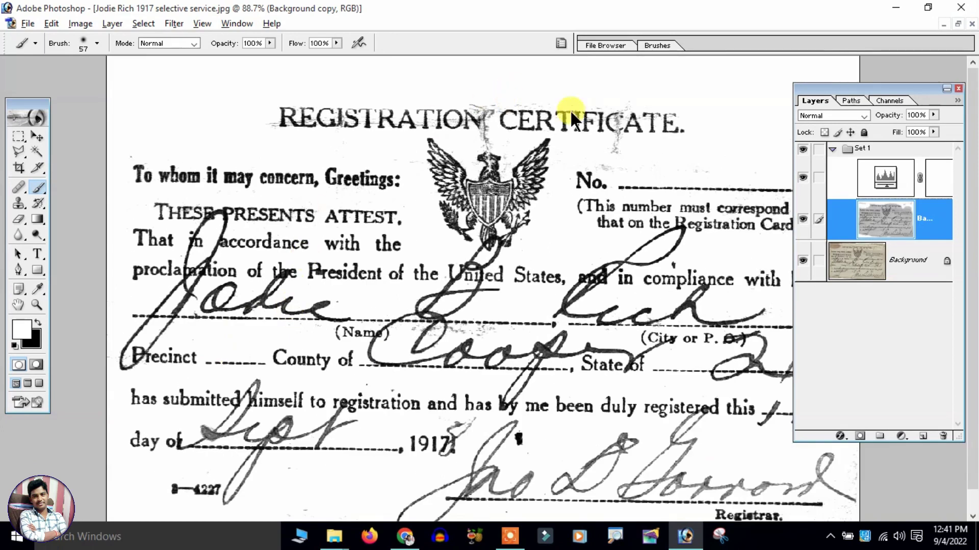
pyautogui.press('[')
pyautogui.press('[')
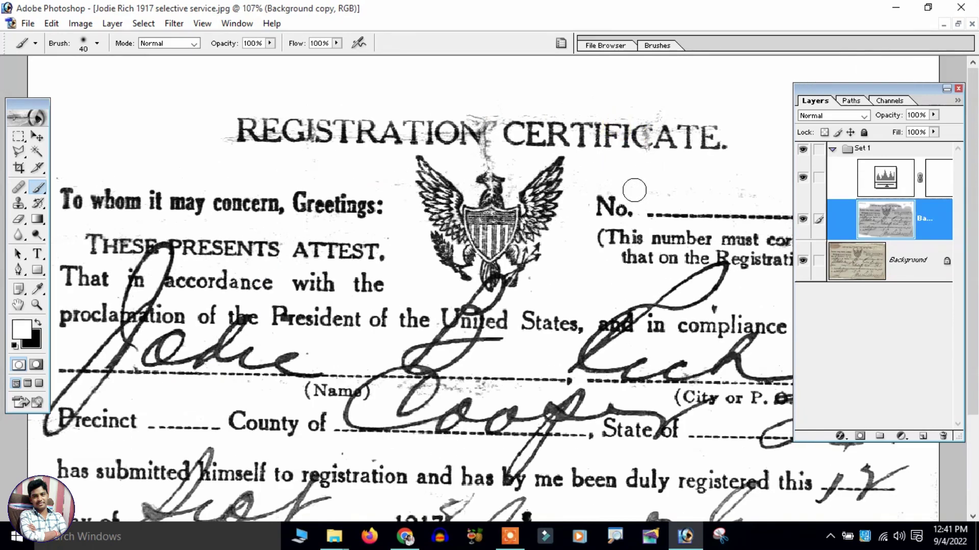
pyautogui.press('[')
pyautogui.press('[')
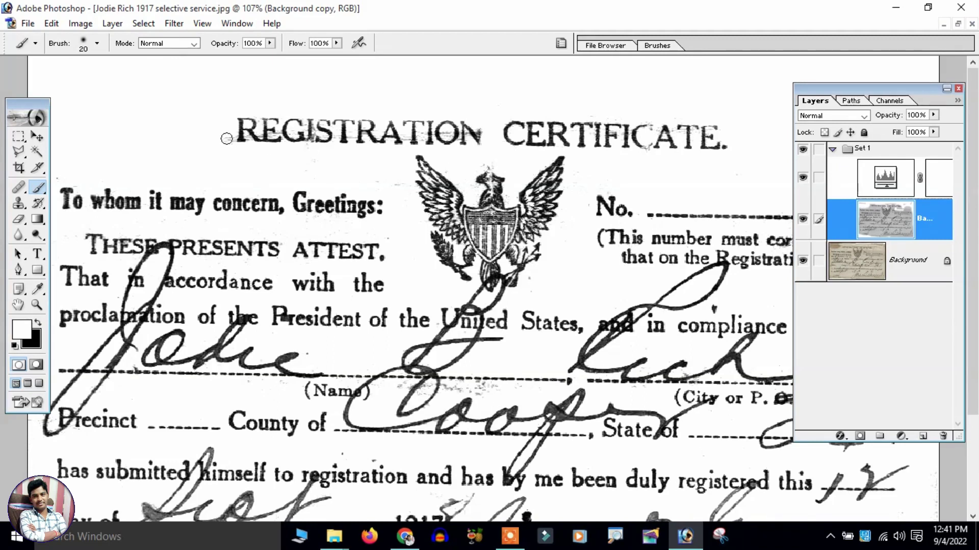
pyautogui.hotkey('ctrl', '0')
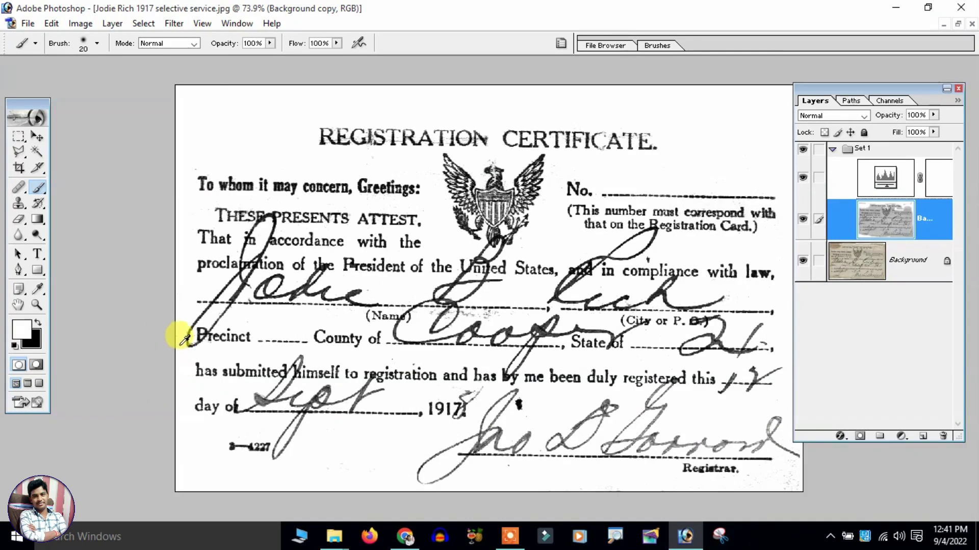
pyautogui.hotkey('ctrl', '-')
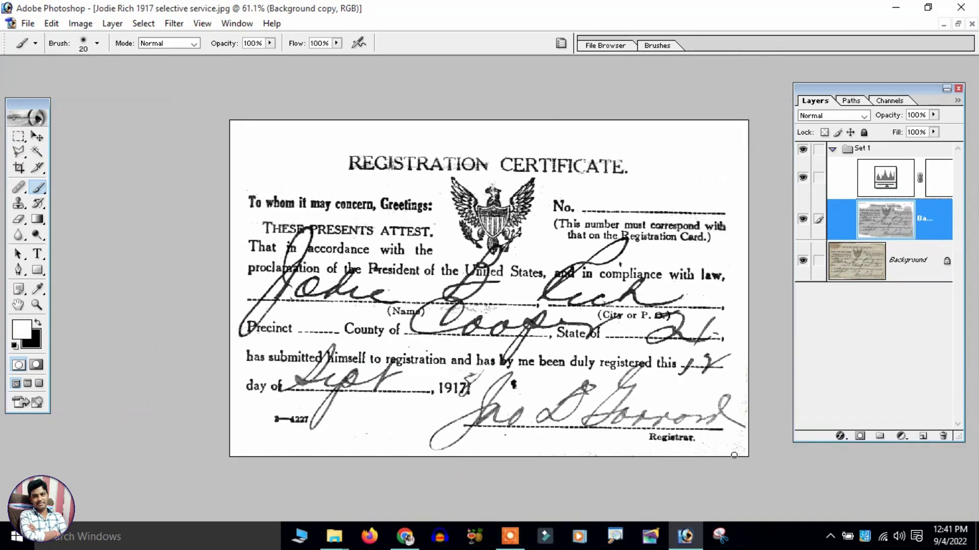
pyautogui.press(']')
pyautogui.hotkey('ctrl', '0')
pyautogui.hotkey('ctrl', '0')
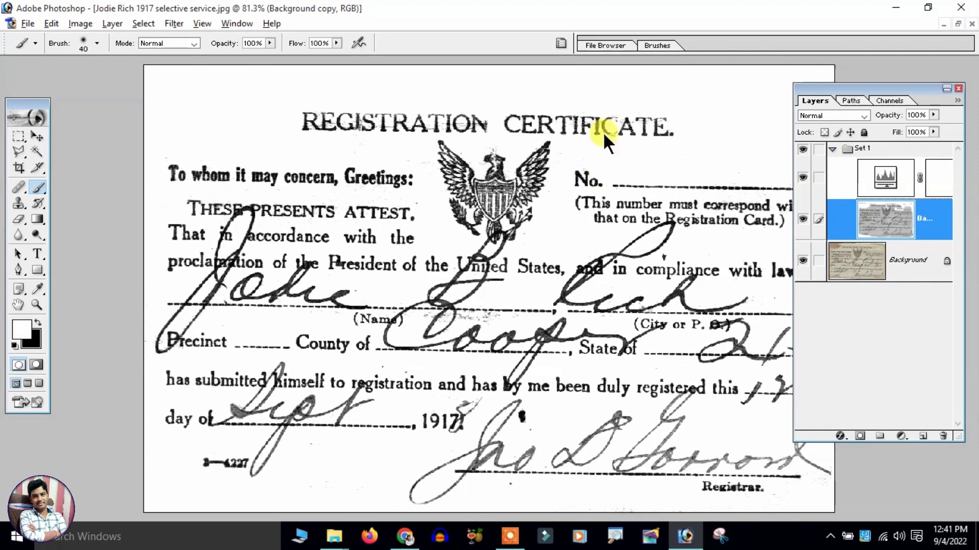
pyautogui.click(799, 151)
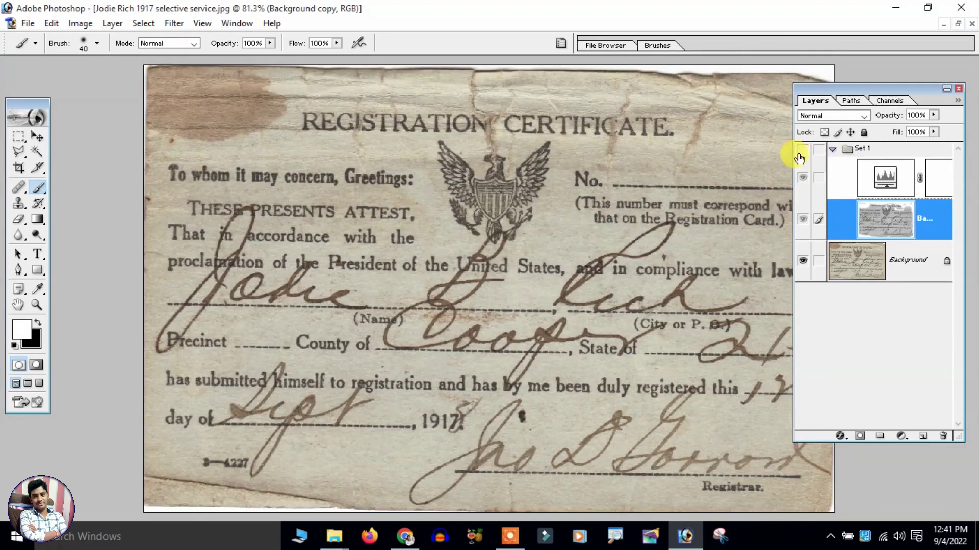
pyautogui.click(799, 154)
pyautogui.click(800, 154)
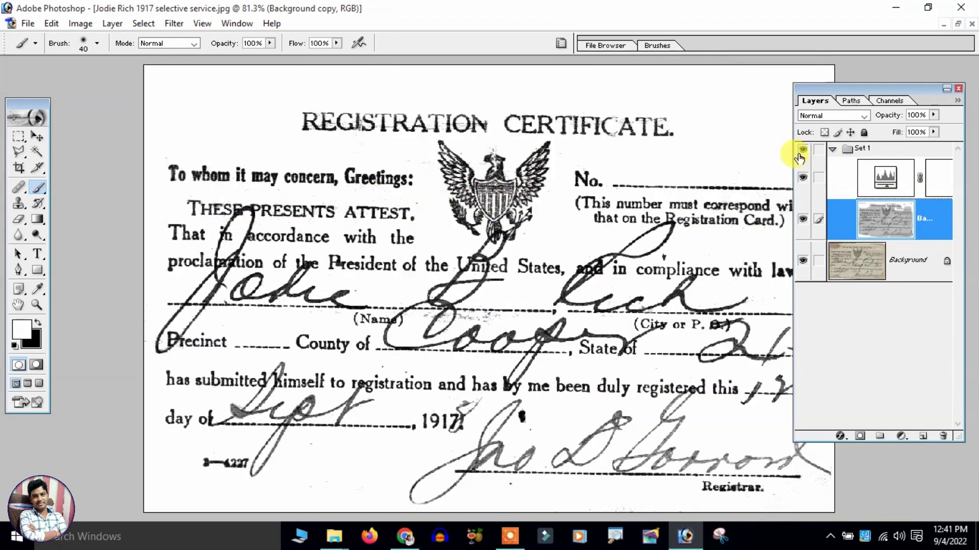
pyautogui.click(799, 155)
pyautogui.click(799, 154)
pyautogui.click(799, 155)
pyautogui.click(799, 155)
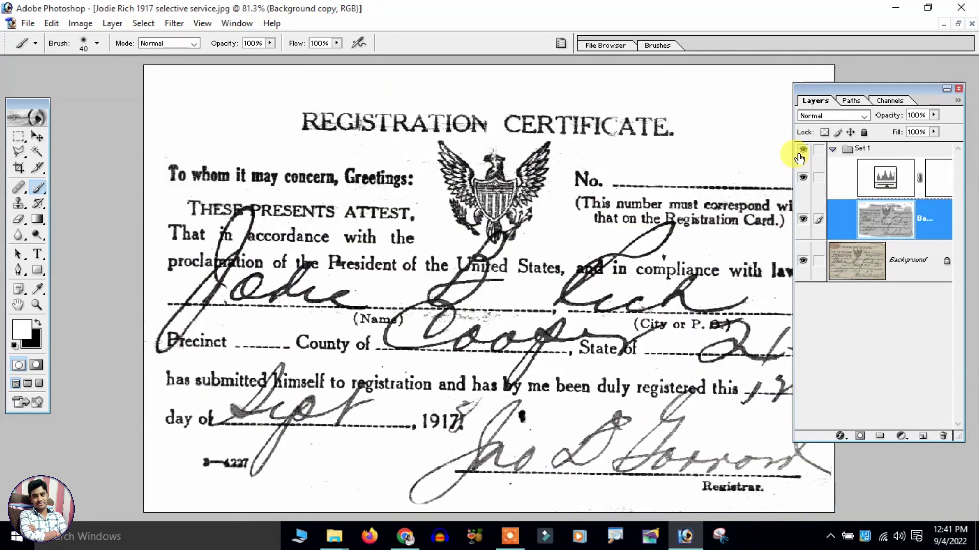